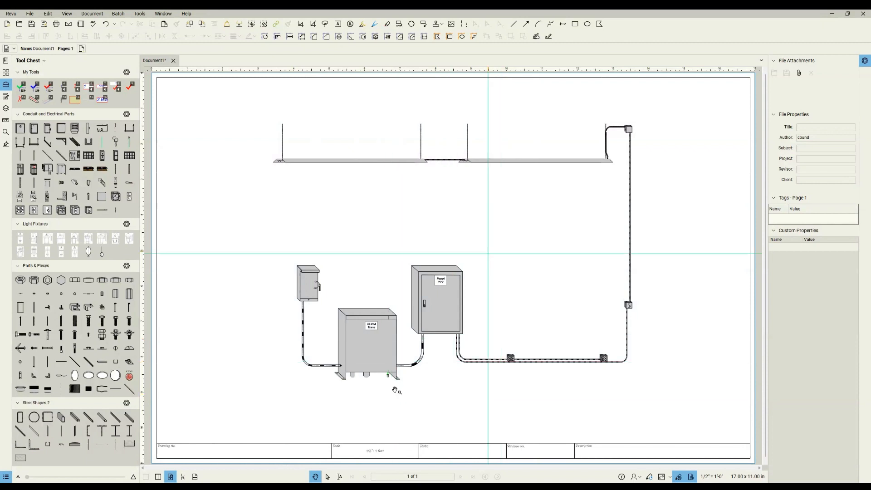
Draw a horizontal floor line about 16.73 inches long across the sheet at the base of the transformer's feet.
key(l)
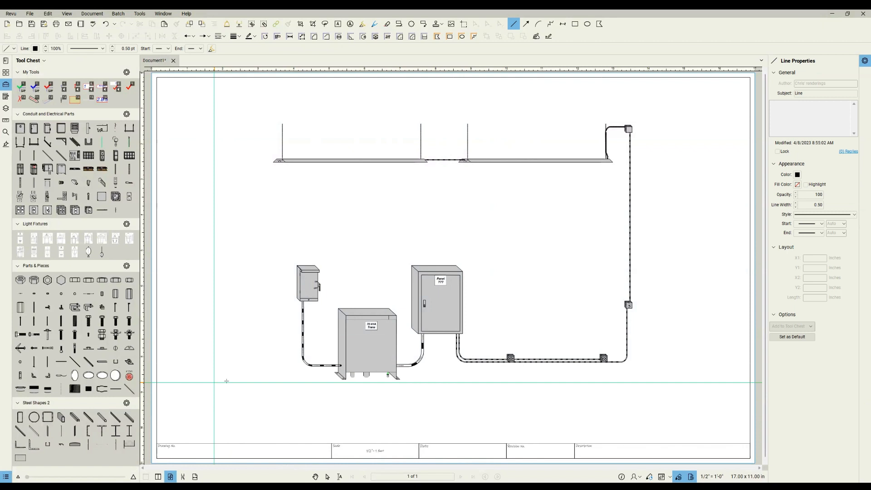
click(157, 379)
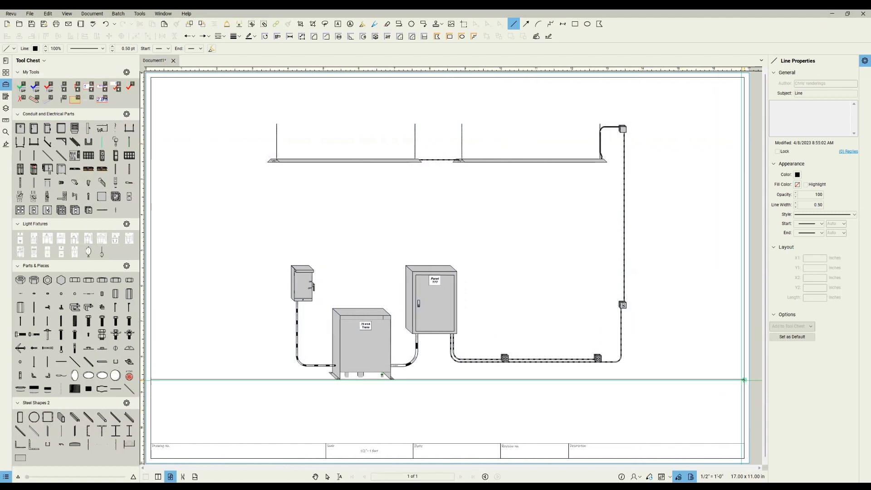
click(744, 379)
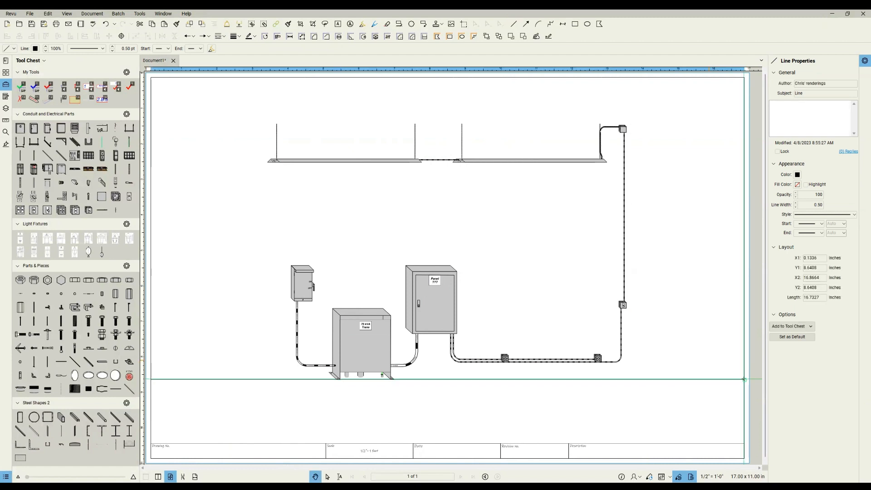
key(Escape)
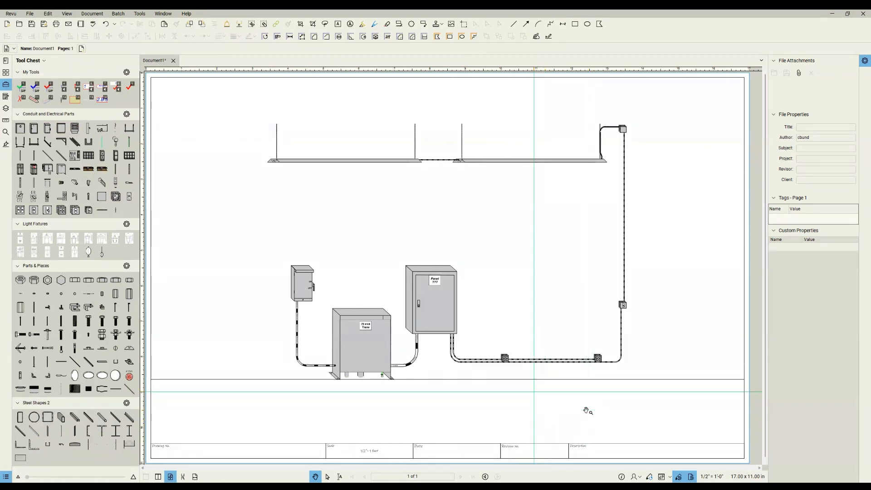
Place a horizontal test length measurement of about 1'-0" in the blank area right of the panel and set the page scale to 1/4" = 1'-0".
scroll(536, 392, up, 5)
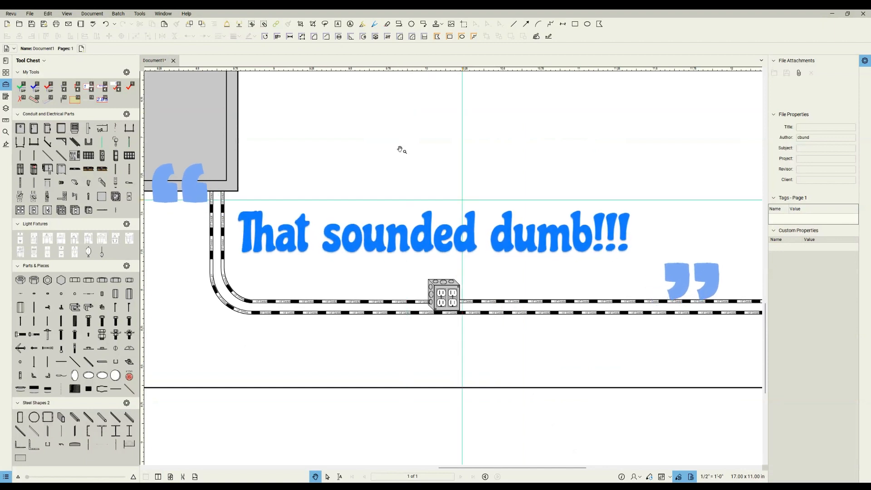
key(l)
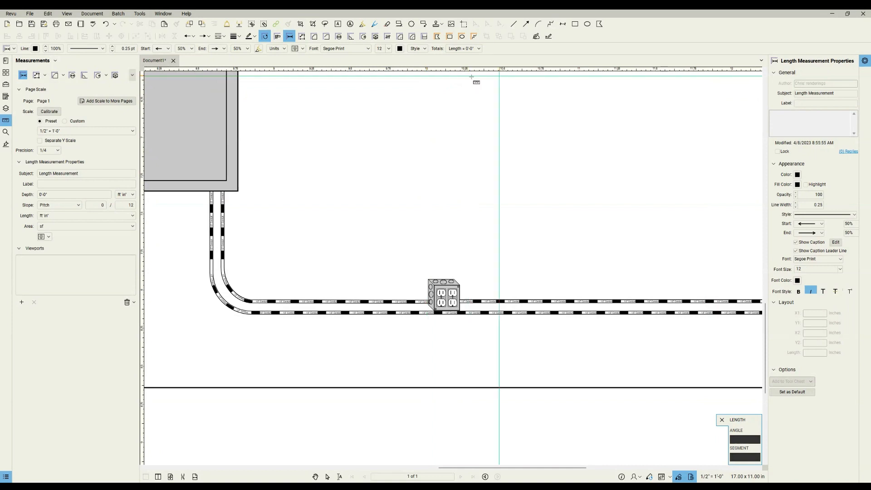
click(426, 73)
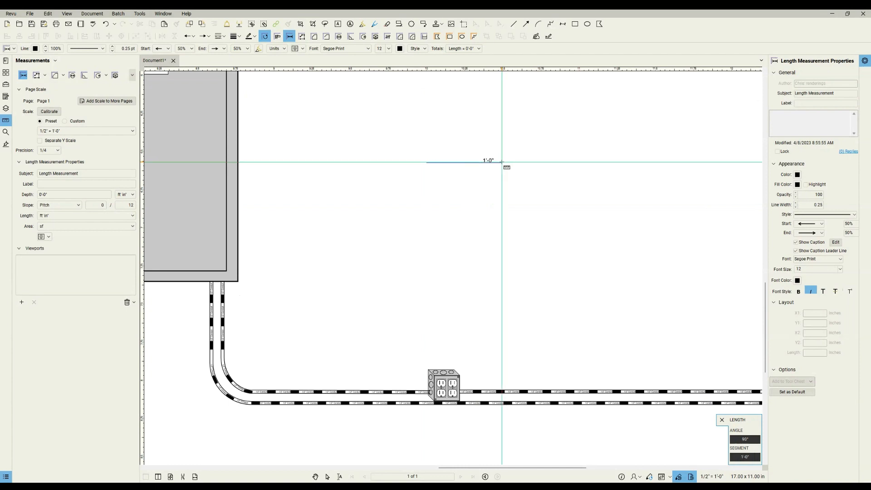
click(502, 162)
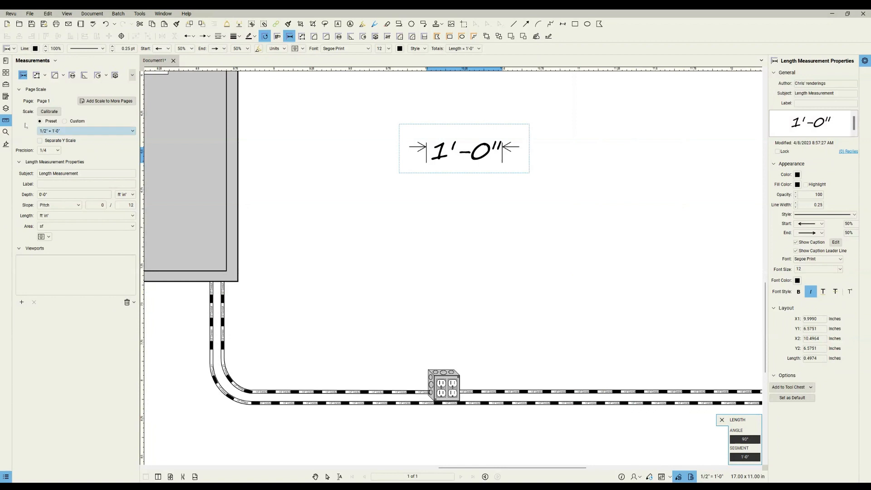
click(78, 132)
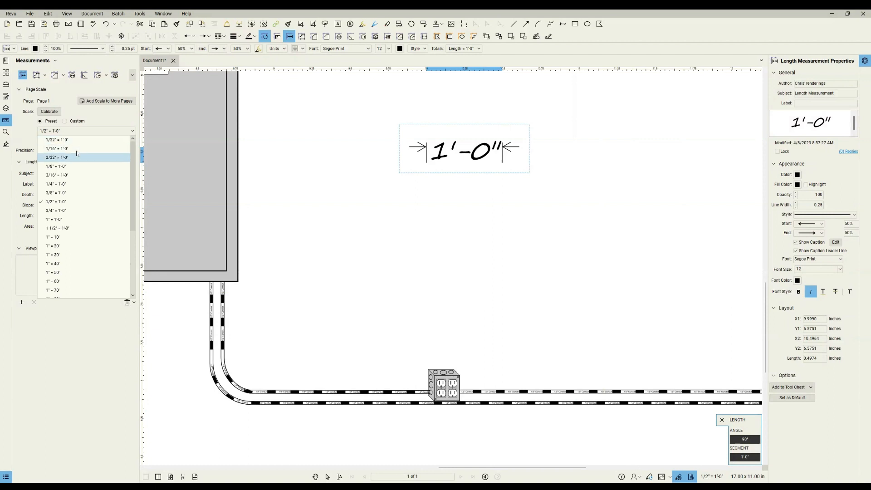
click(72, 184)
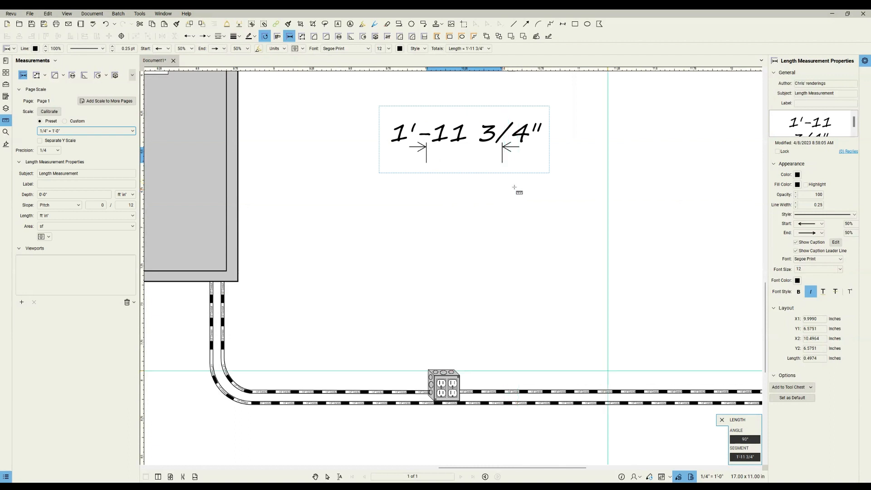
Restore the page scale to 1/2" = 1'-0" and delete the test length measurement.
click(77, 131)
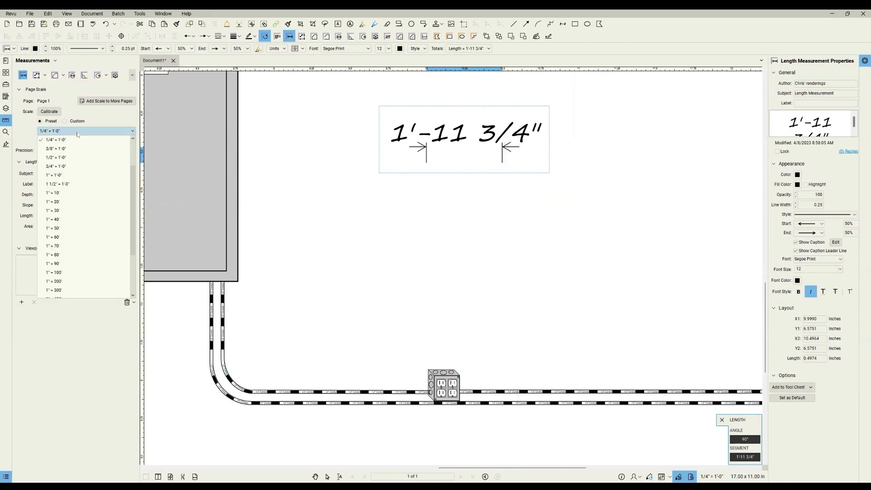
click(63, 157)
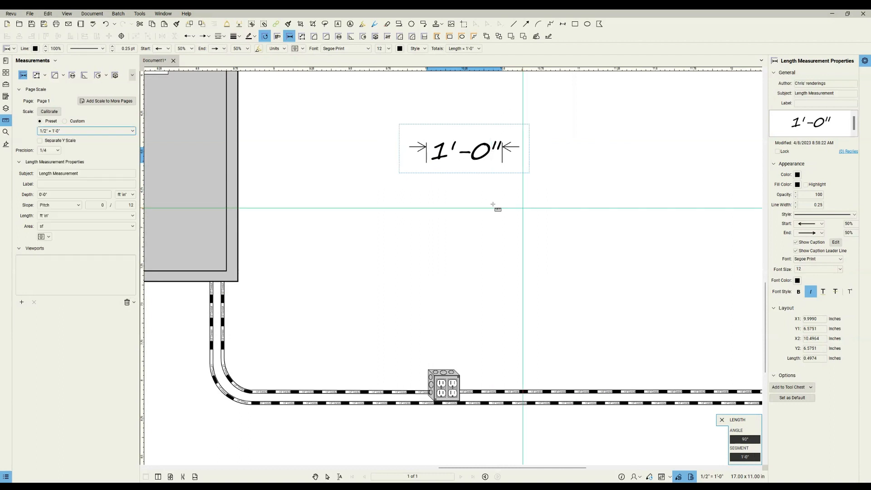
key(Escape)
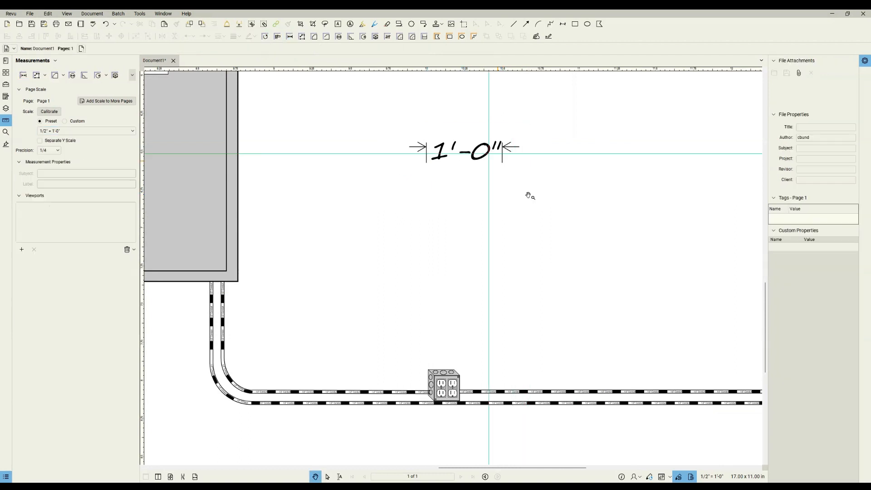
key(Delete)
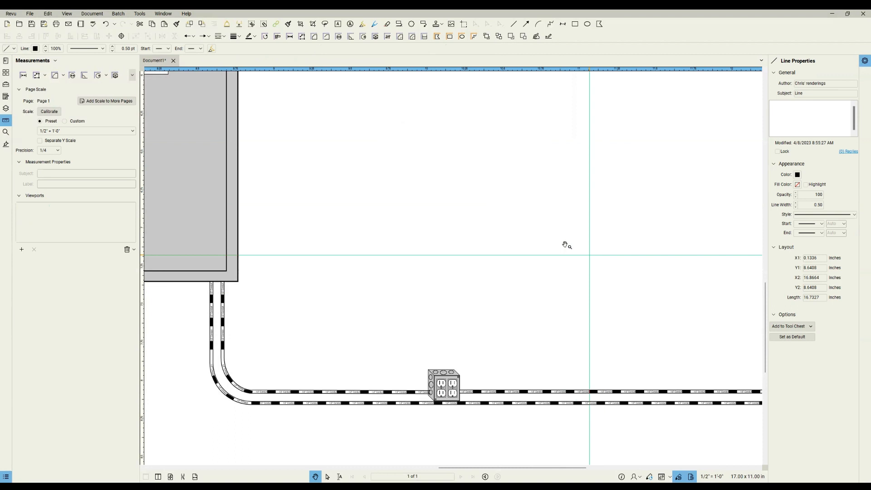
Add a vertical length measurement from the floor line to the top of the receptacle box nearest the panel.
scroll(506, 335, down, 2)
scroll(506, 335, down, 2)
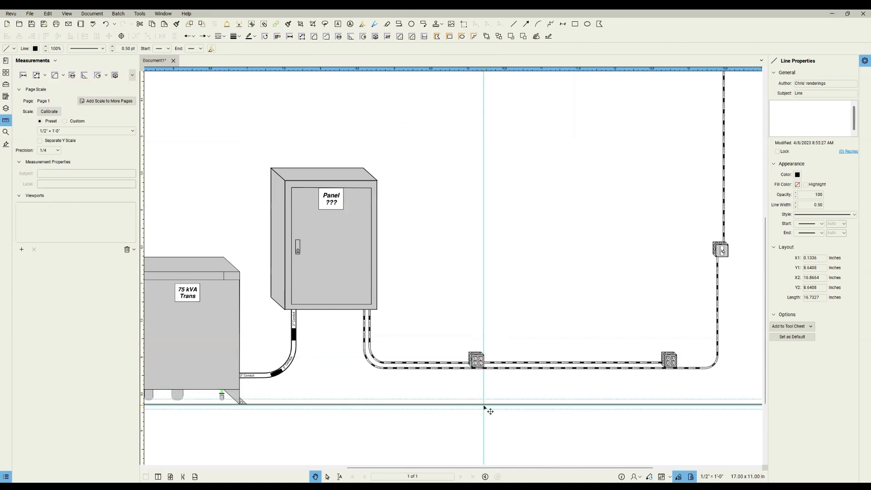
key(shift+alt+l)
scroll(483, 408, up, 4)
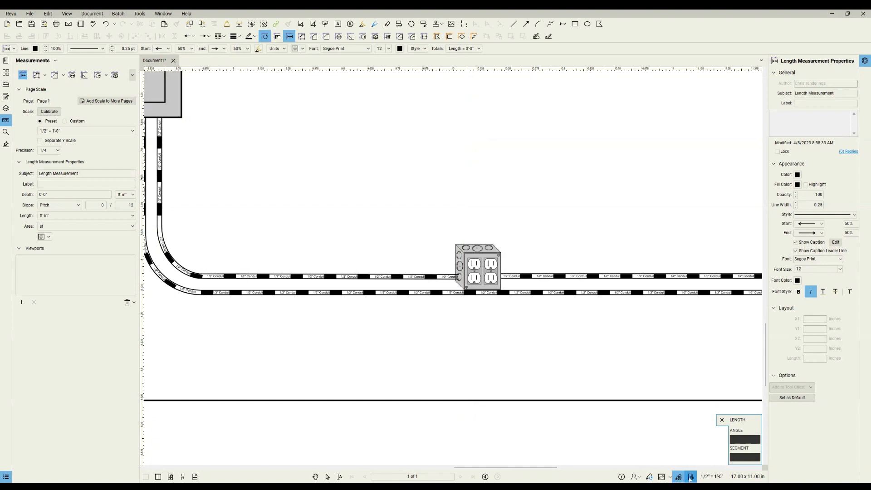
click(444, 397)
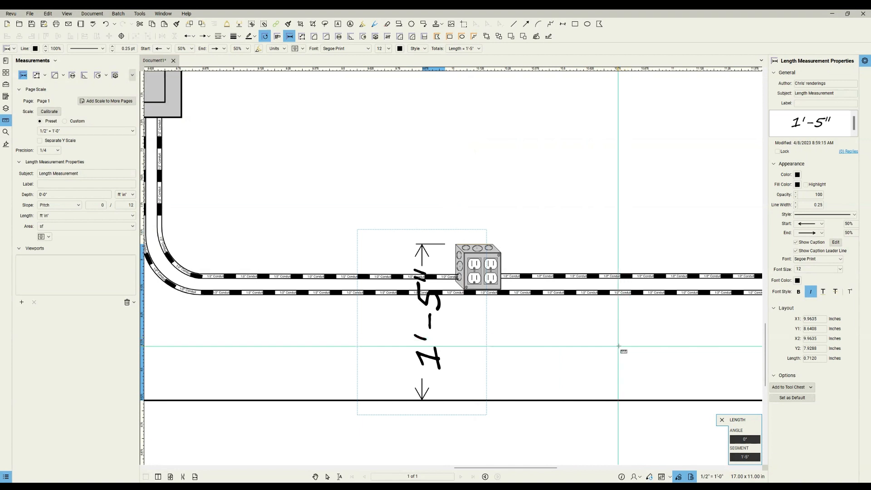
key(Escape)
Set the measurement precision to 1/8 for the vertical dimension at the receptacle box.
scroll(589, 336, down, 1)
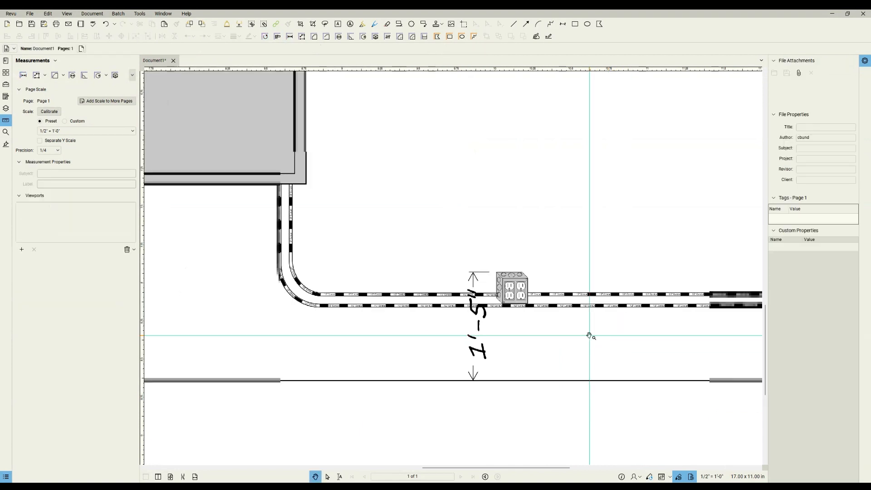
scroll(589, 336, down, 1)
drag(629, 348, 528, 327)
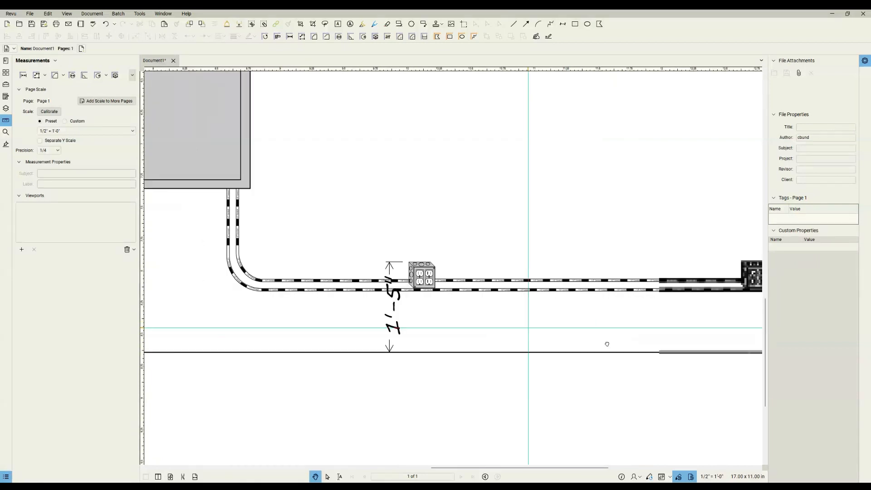
drag(607, 343, 494, 348)
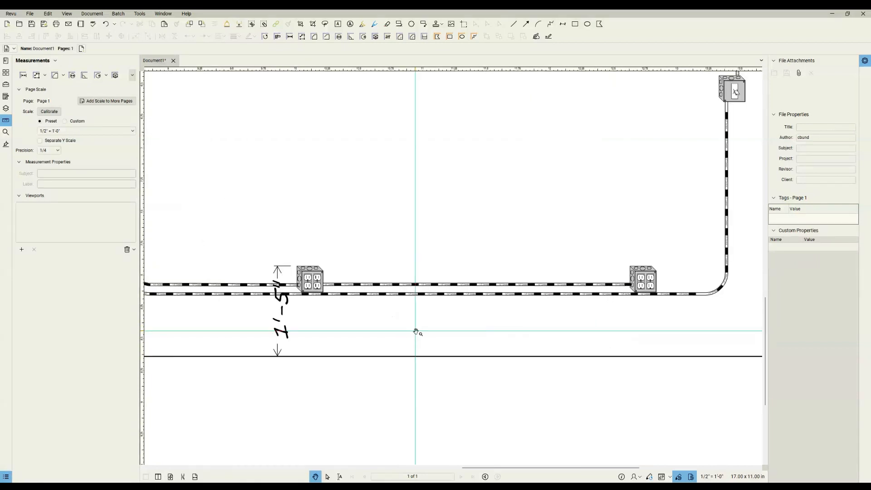
click(289, 311)
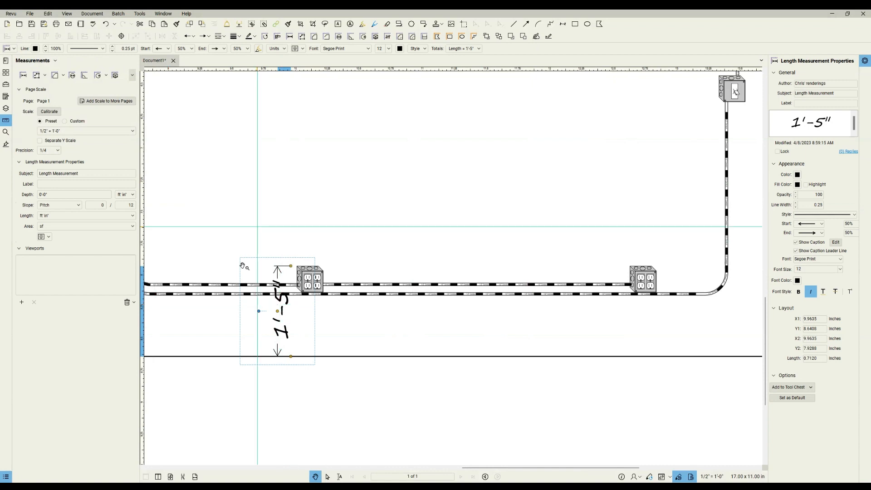
click(58, 152)
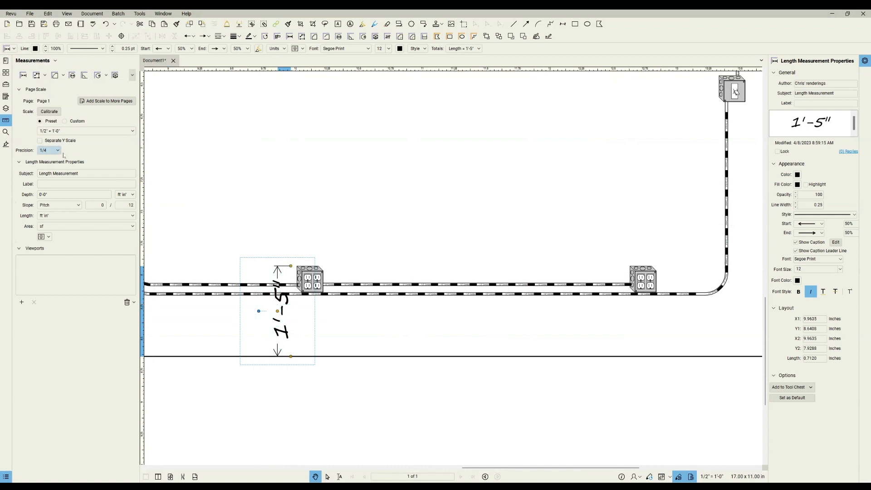
click(46, 186)
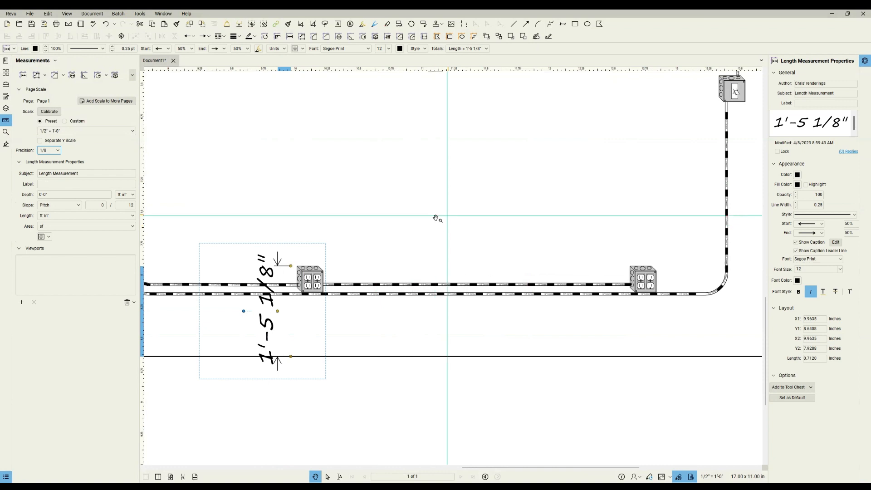
click(439, 202)
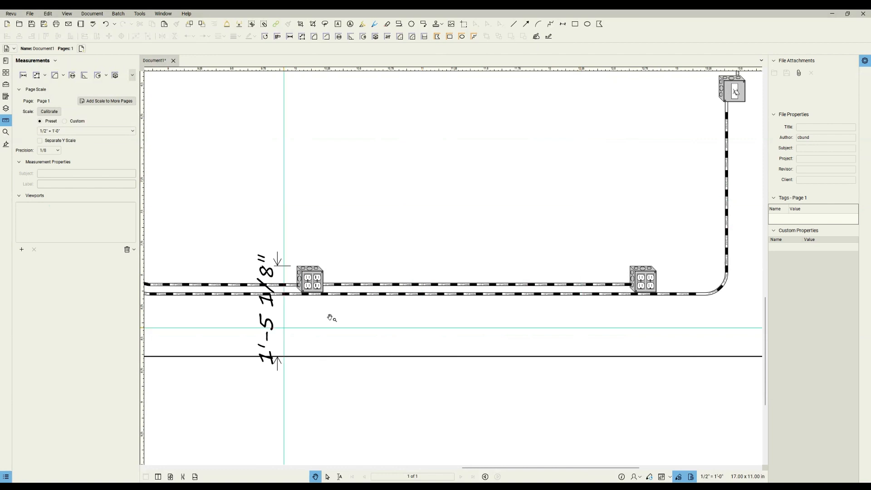
Set the vertical dimension's text to font size 8 in Arial Narrow.
click(270, 325)
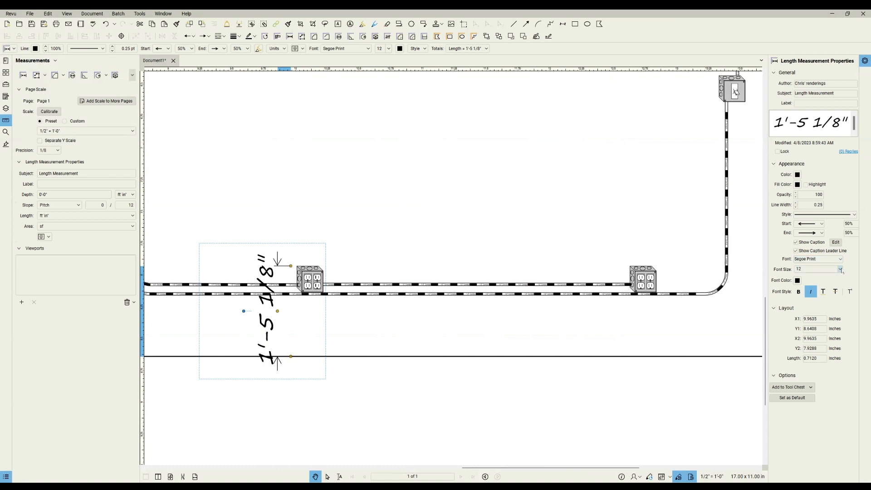
click(808, 312)
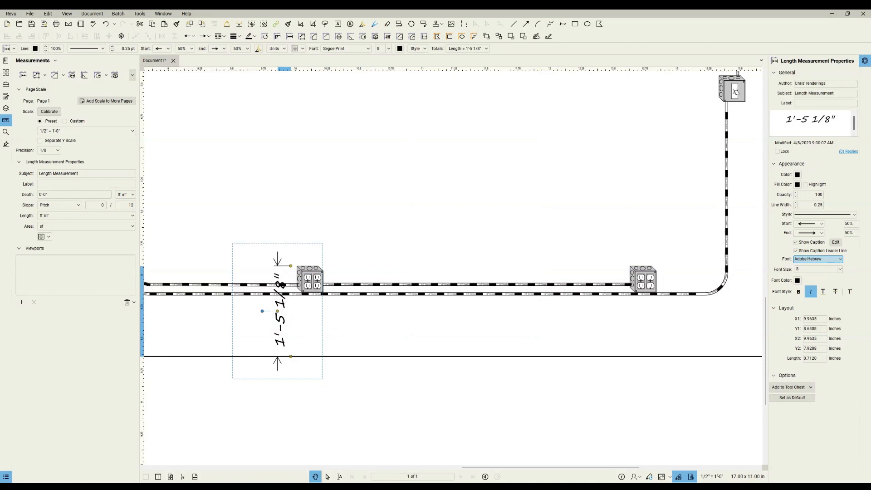
scroll(817, 259, down, 5)
key(Return)
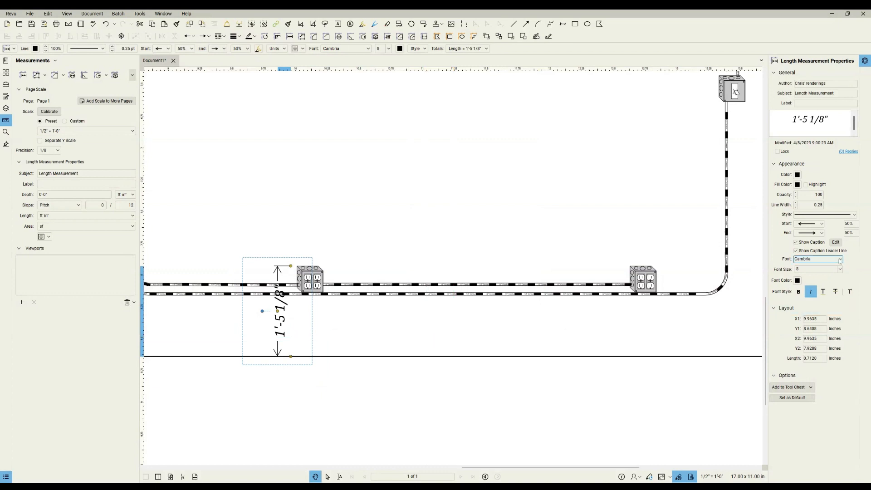
click(839, 260)
scroll(817, 259, down, 5)
scroll(817, 259, down, 5)
scroll(818, 259, up, 3)
scroll(818, 259, down, 8)
scroll(818, 259, down, 3)
scroll(817, 259, down, 15)
scroll(818, 259, down, 5)
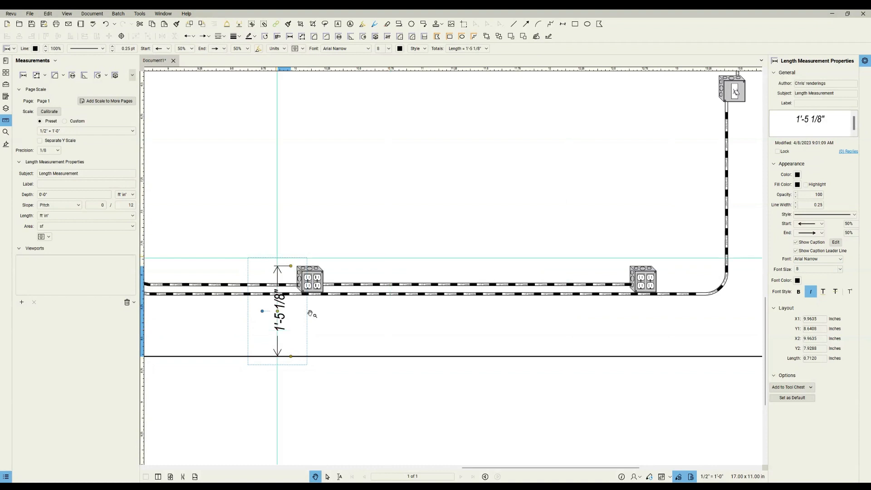
Change the start and end markers of the vertical dimension from arrows to slashes.
click(822, 223)
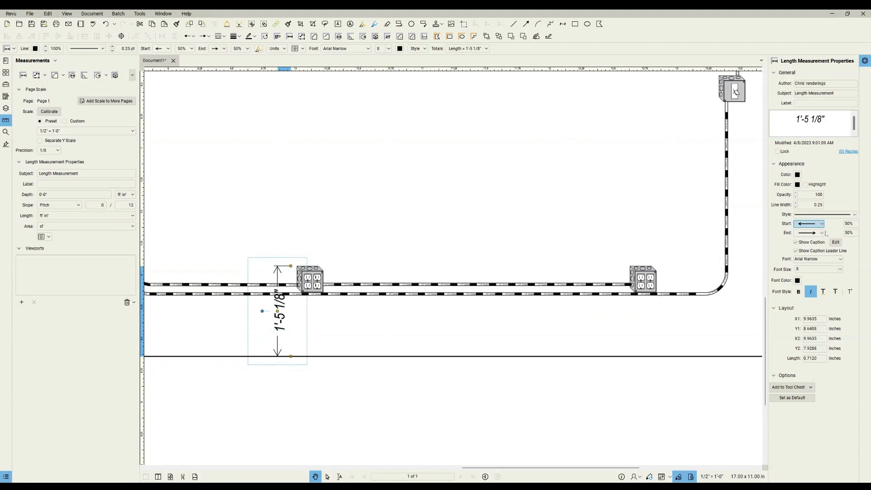
click(811, 292)
click(821, 234)
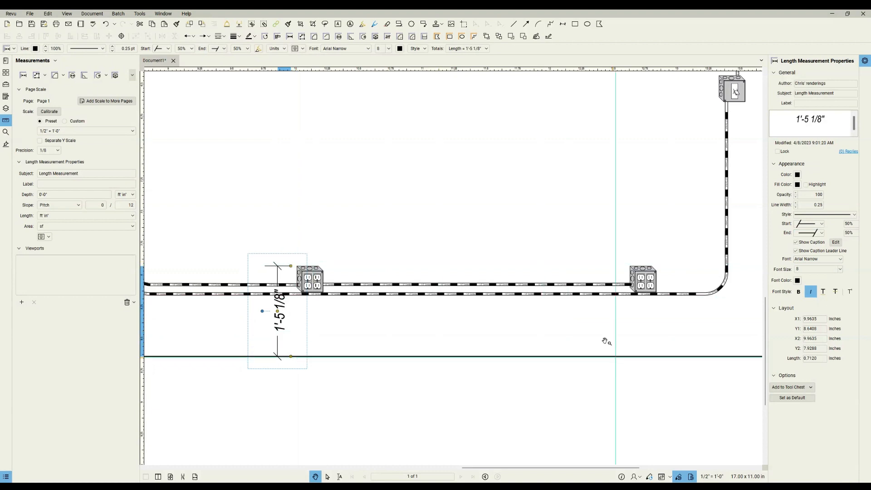
Set the size of the vertical dimension's start and end markers to 25%.
click(853, 224)
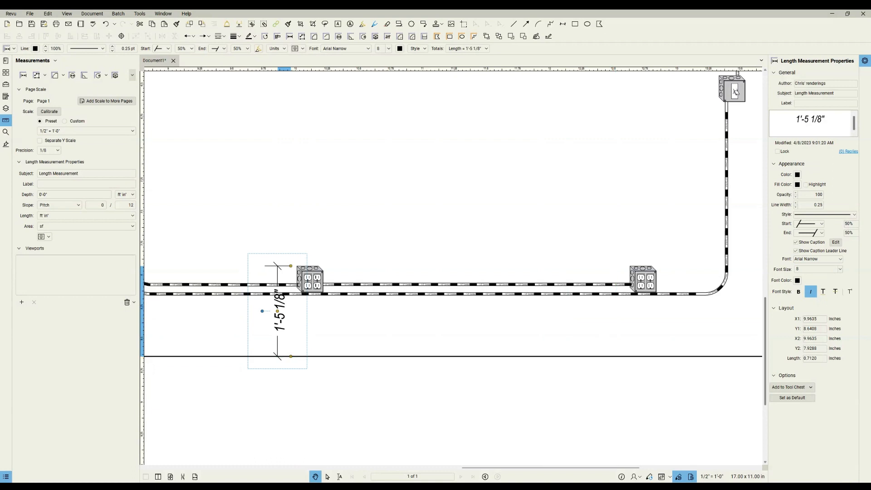
drag(767, 243, 749, 244)
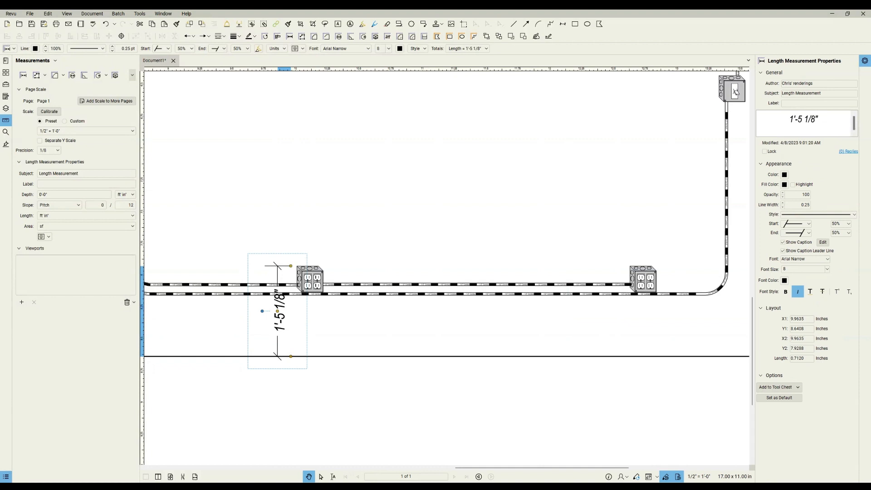
click(847, 226)
click(850, 229)
click(841, 238)
click(848, 233)
click(843, 247)
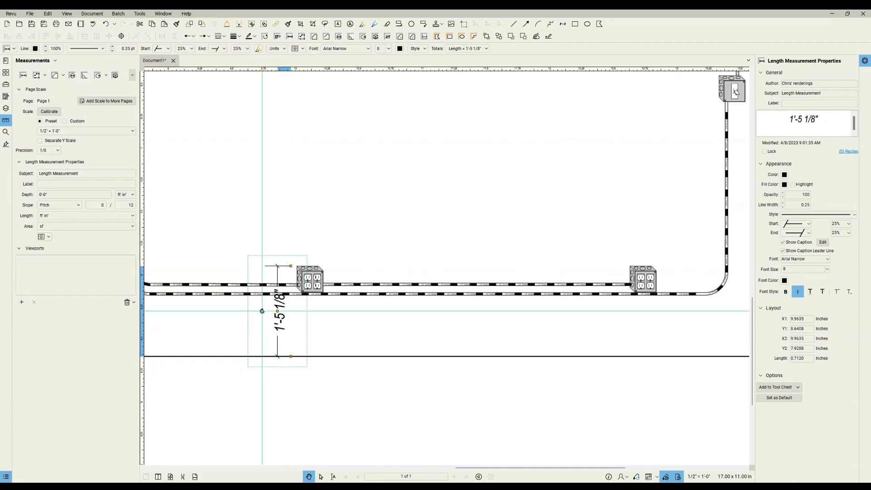
Rotate the vertical dimension's caption so it reads horizontally between the two halves of the dimension line.
mouse_move(262, 311)
mouse_down()
mouse_move(279, 283)
mouse_move(279, 313)
mouse_up()
click(409, 325)
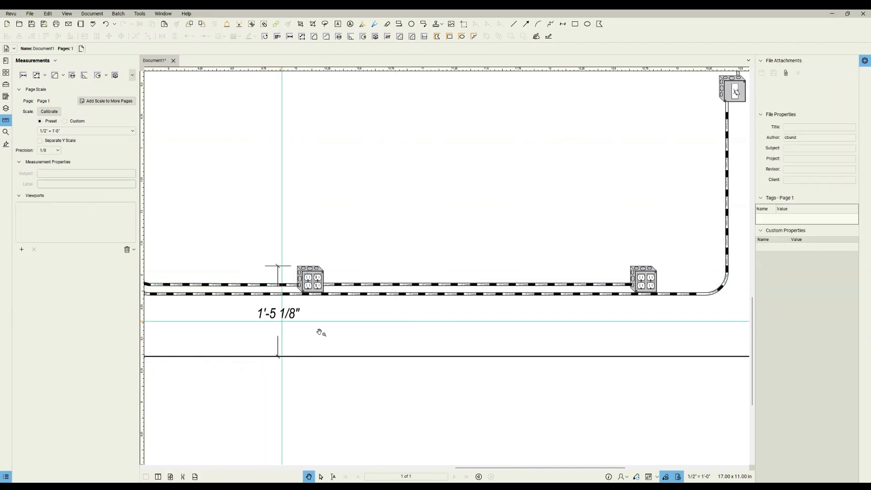
click(276, 314)
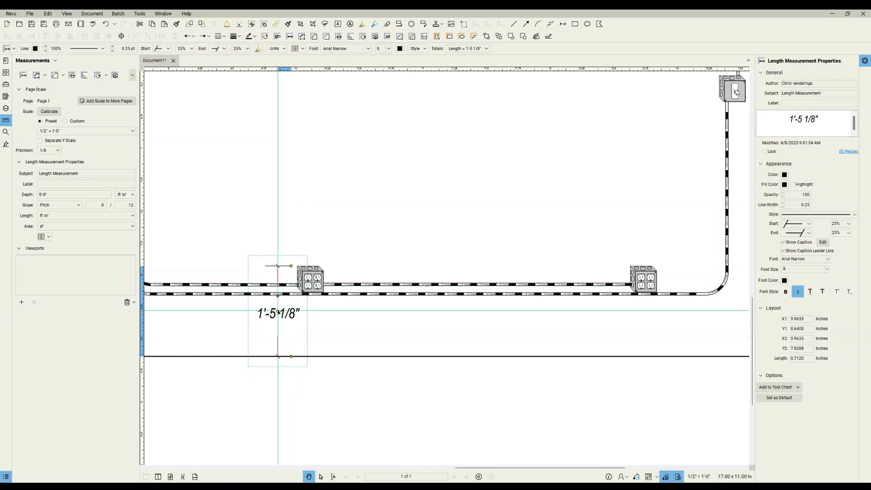
Reposition the receptacle height dimension line just to the right of the first receptacle box, between the two receptacles.
drag(277, 312, 202, 309)
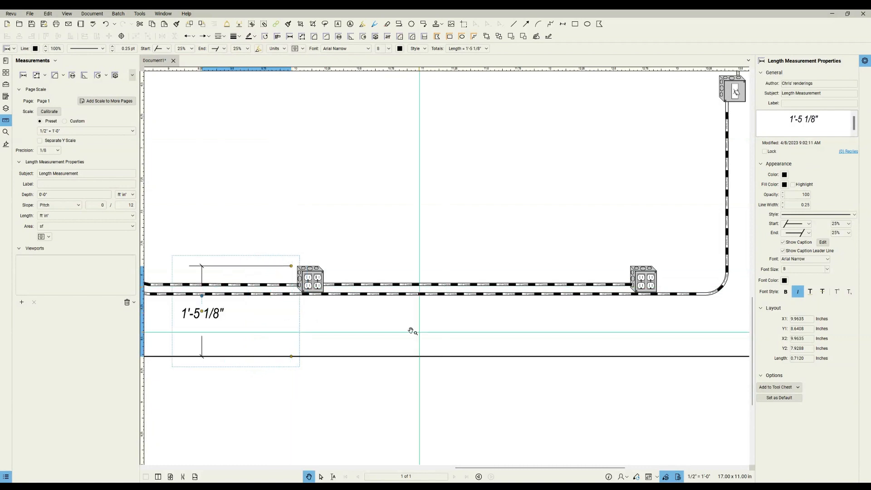
click(411, 331)
click(220, 320)
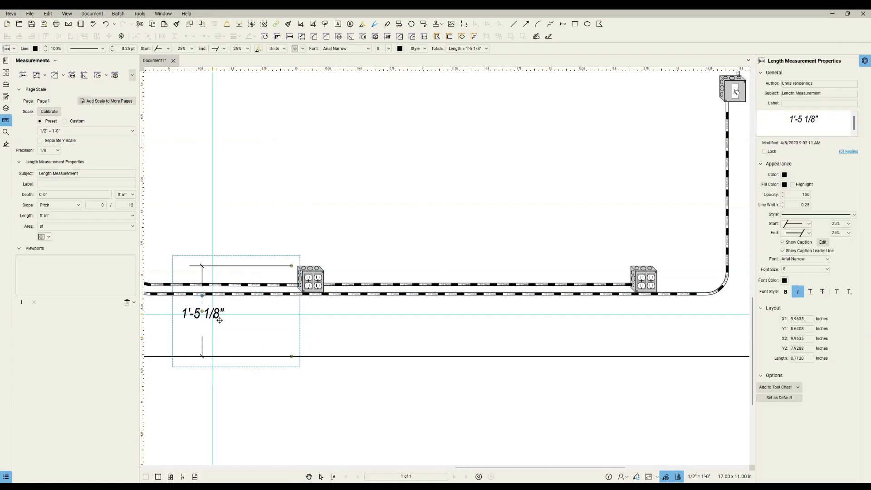
drag(219, 320, 380, 320)
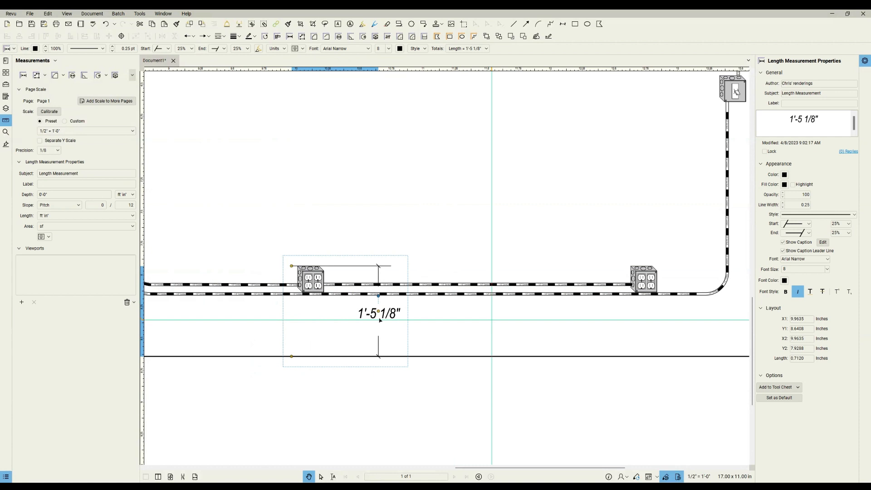
click(499, 351)
scroll(472, 334, down, 2)
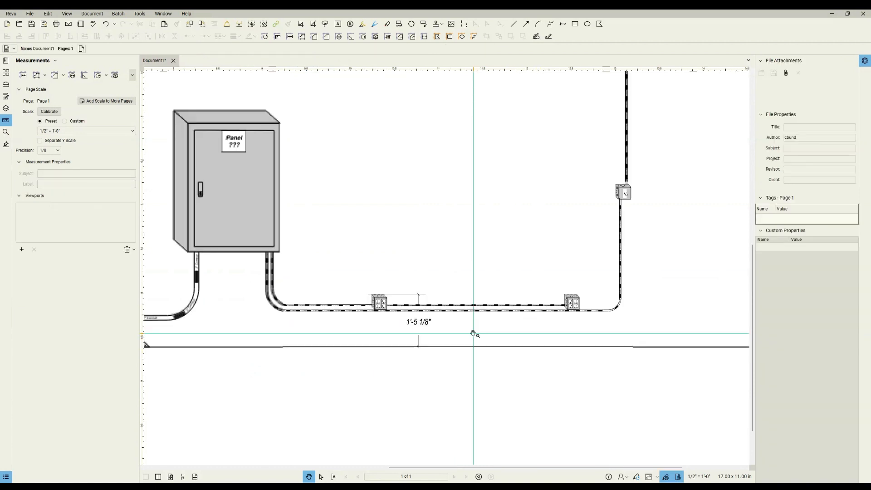
scroll(473, 333, down, 2)
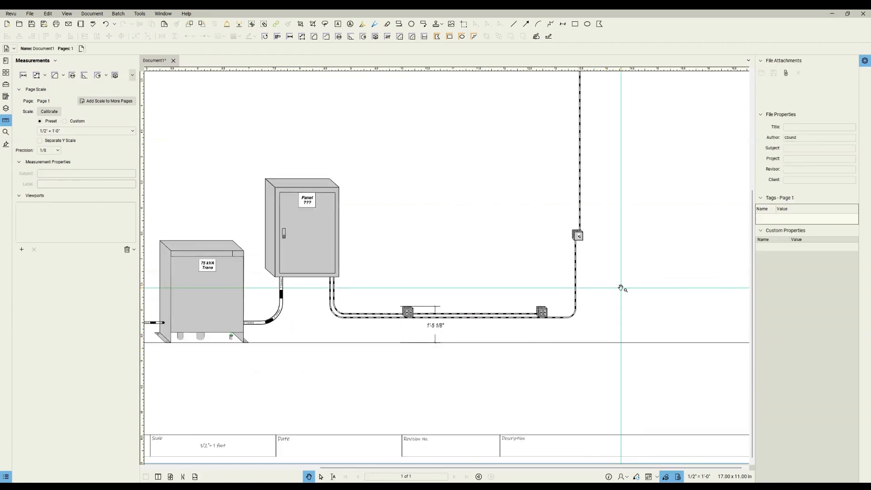
Save the receptacle height dimension's formatting as the default for length measurements.
click(433, 326)
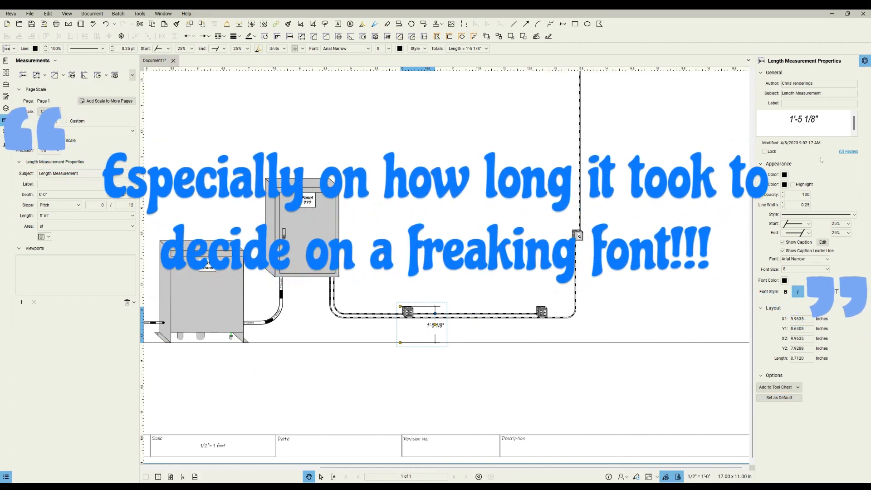
click(778, 398)
click(666, 266)
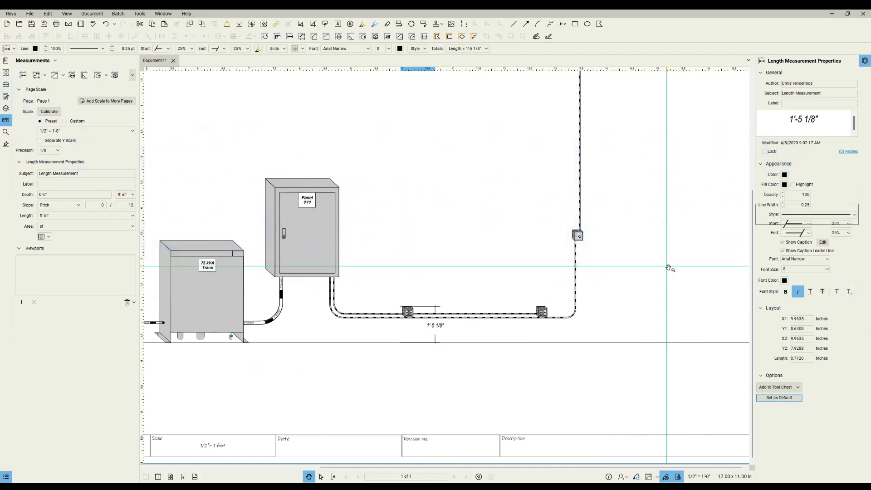
Add a vertical length dimension from the top of the switch box straight down to the floor line, offset right of the conduit.
key(alt+shift+l)
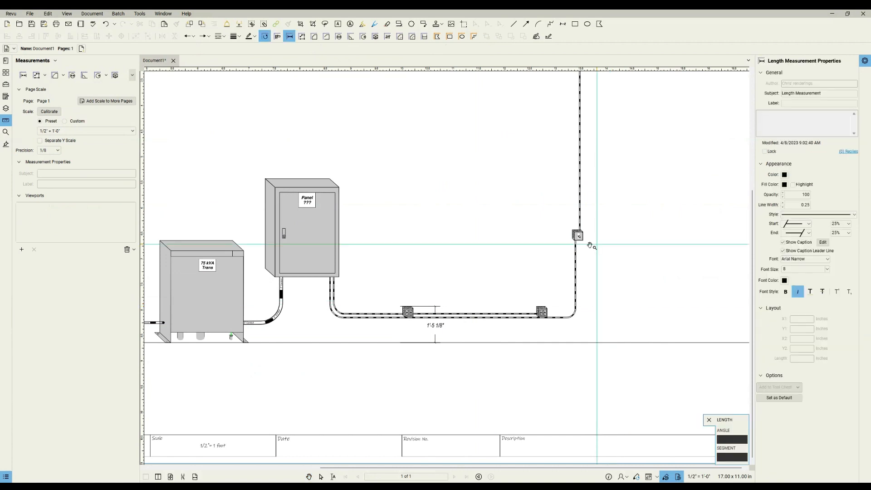
scroll(597, 244, up, 3)
scroll(578, 236, up, 3)
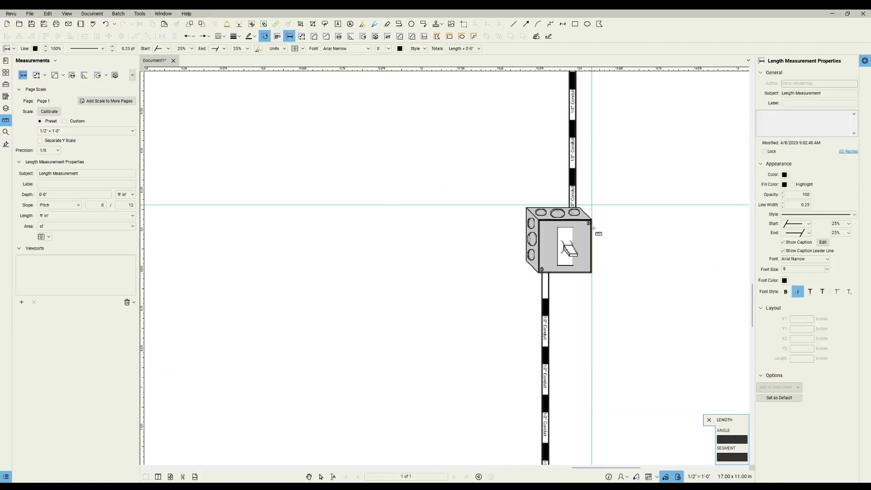
click(579, 207)
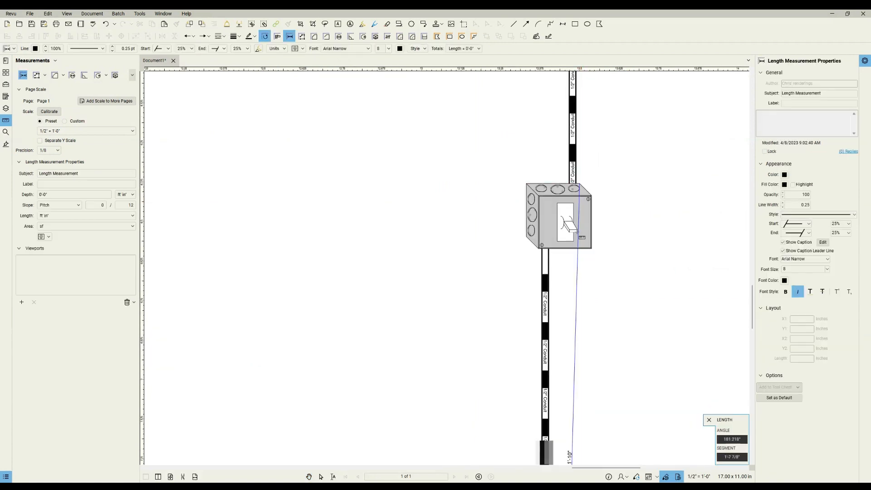
scroll(619, 398, down, 5)
scroll(573, 340, up, 5)
scroll(570, 349, down, 3)
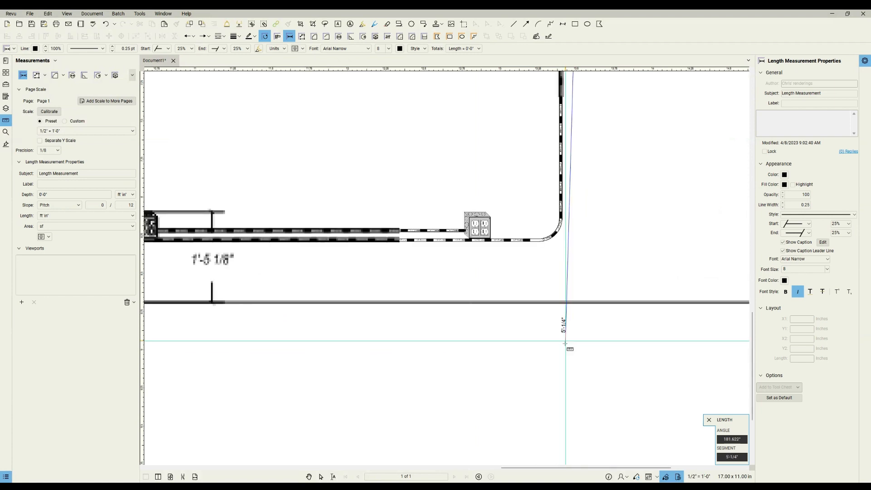
scroll(566, 331, up, 2)
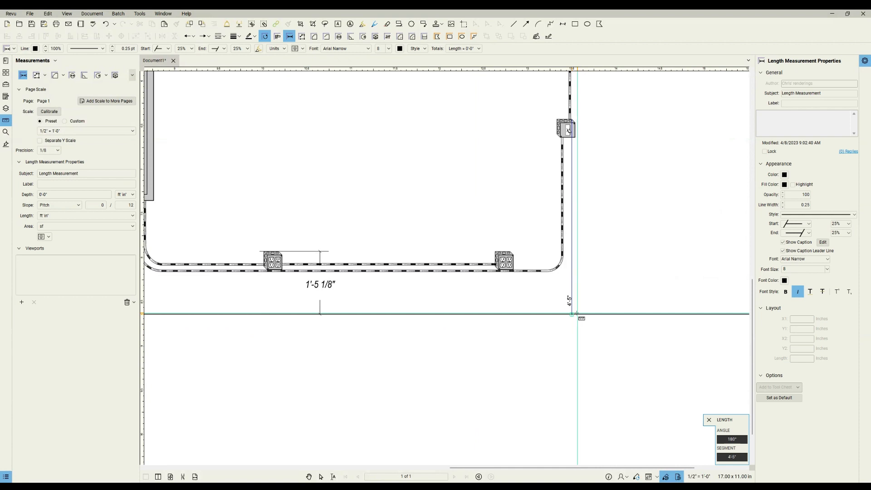
click(578, 312)
key(Escape)
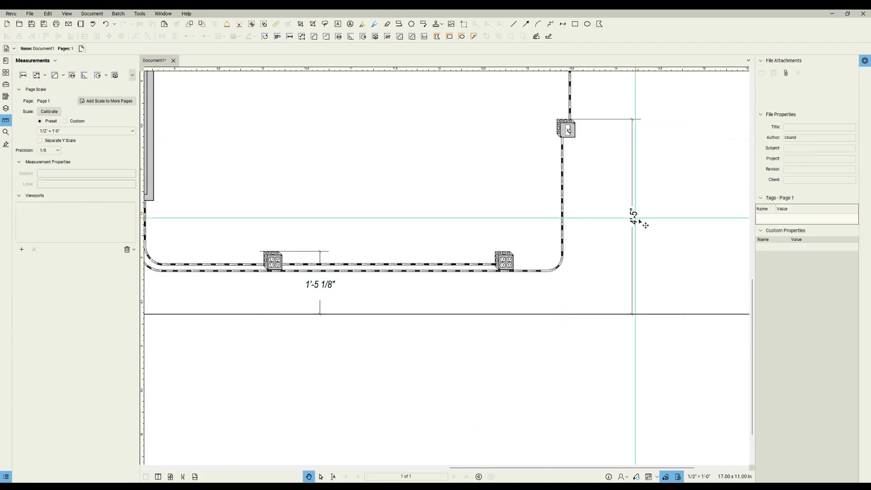
Rotate the switch box height dimension's caption so it reads horizontally within the dimension line.
click(633, 218)
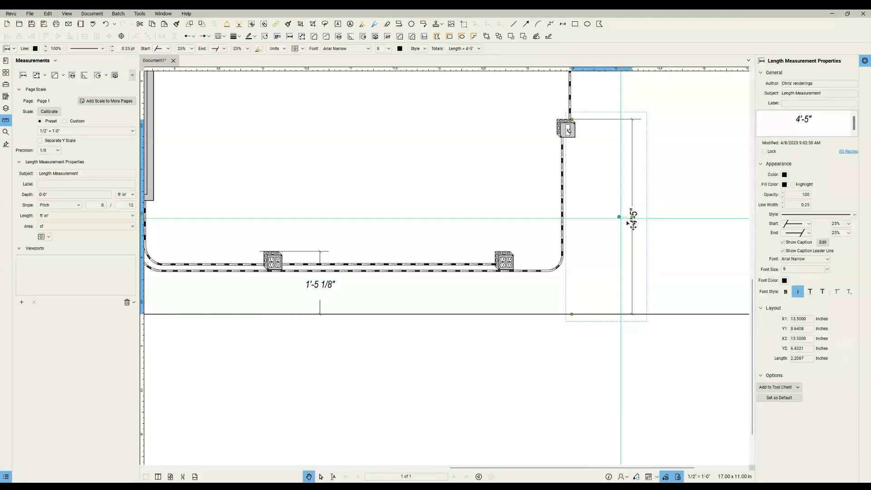
drag(618, 216, 632, 191)
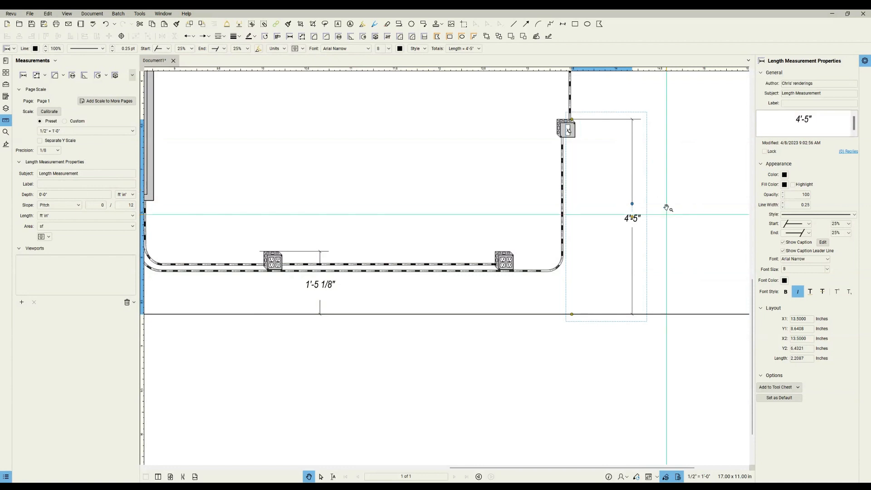
click(687, 222)
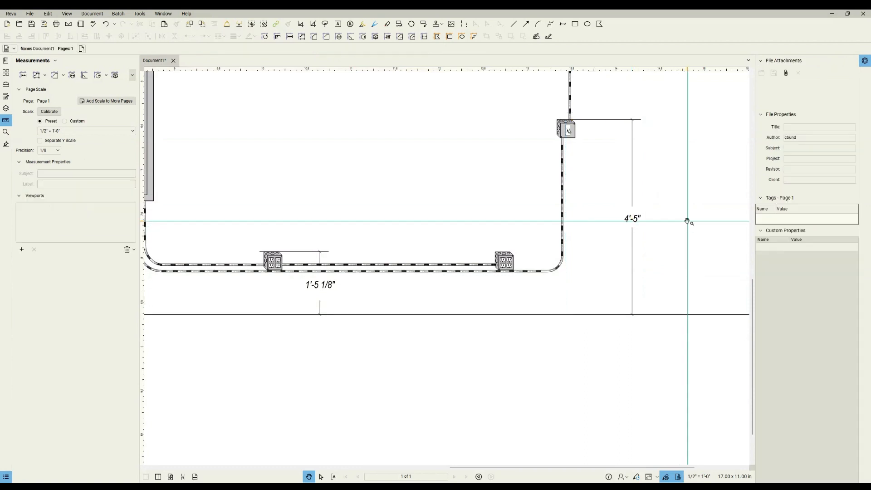
Examine the two mounting-height dimensions close up and in the context of the whole conduit layout.
scroll(690, 219, down, 3)
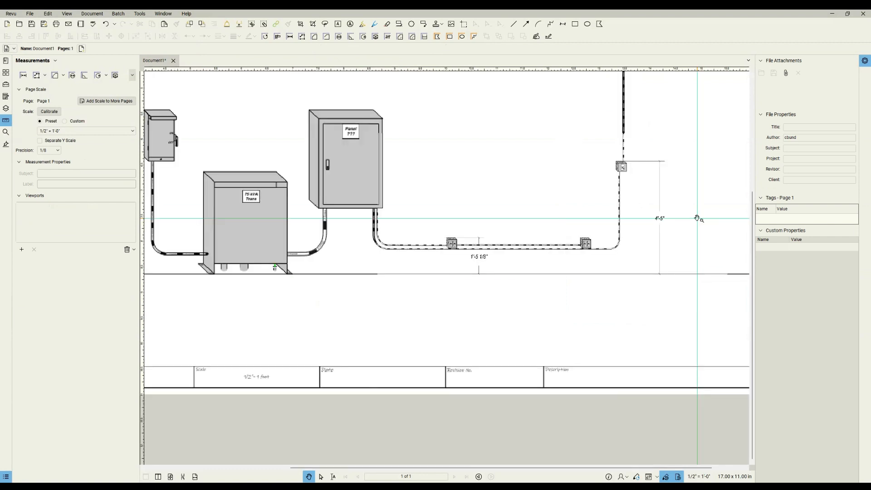
drag(695, 153, 641, 222)
drag(695, 152, 652, 187)
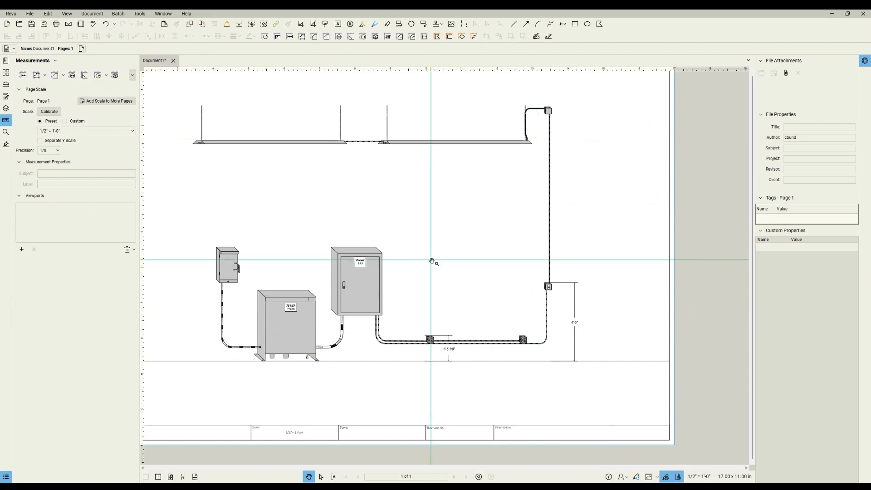
mouse_move(431, 258)
mouse_down()
mouse_move(431, 243)
mouse_move(462, 224)
mouse_move(471, 233)
mouse_up()
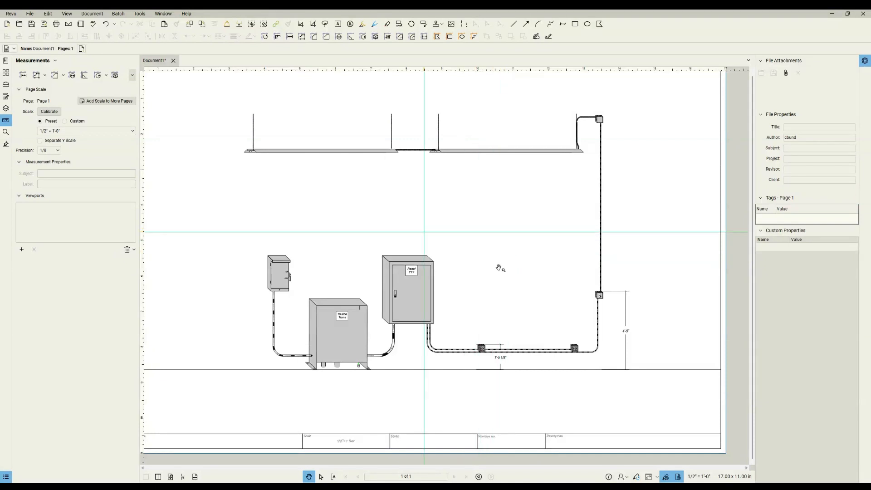
scroll(465, 349, up, 3)
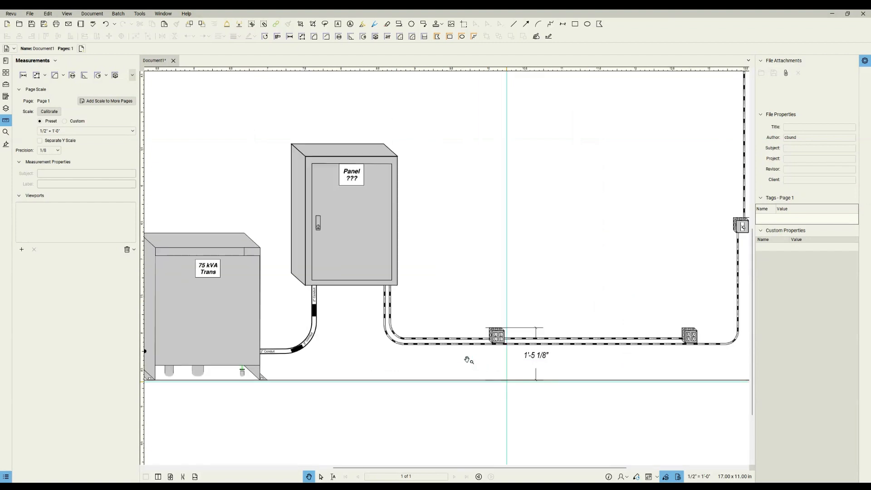
scroll(485, 367, down, 2)
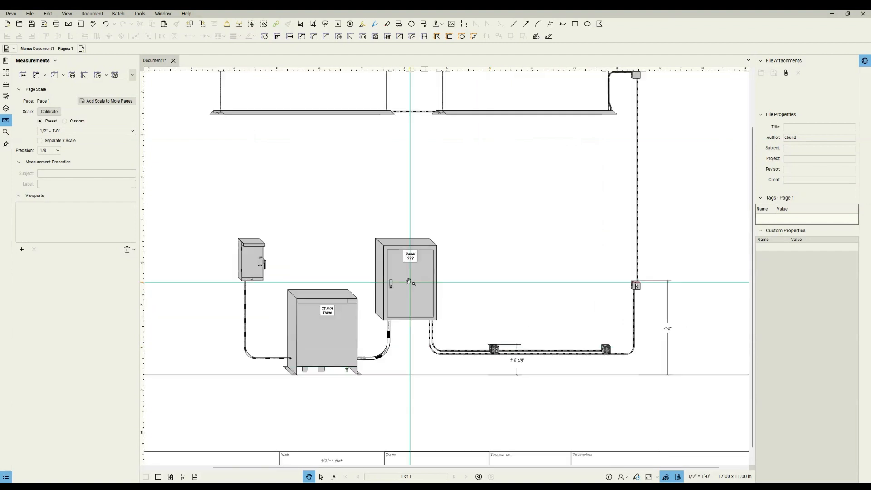
scroll(524, 372, up, 3)
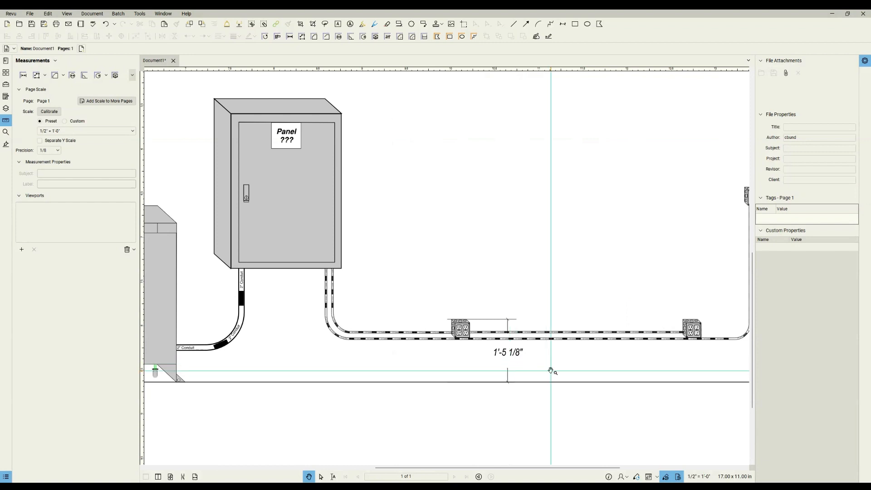
scroll(550, 371, down, 4)
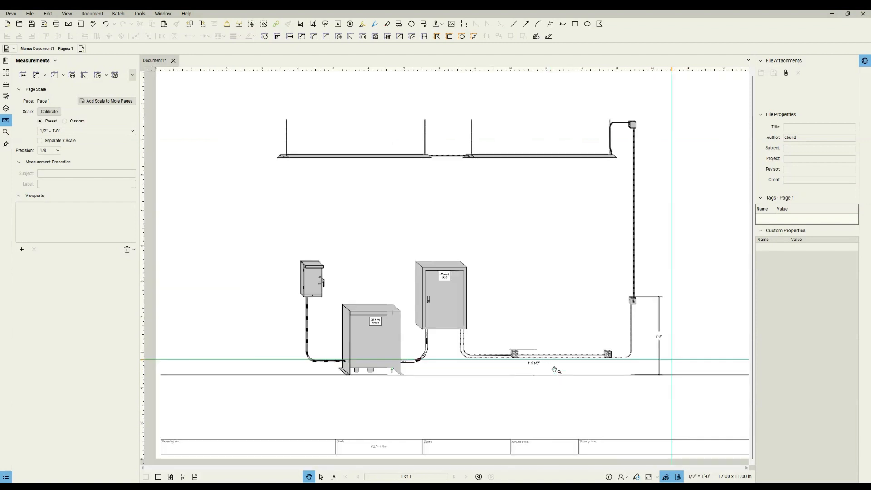
scroll(666, 348, up, 5)
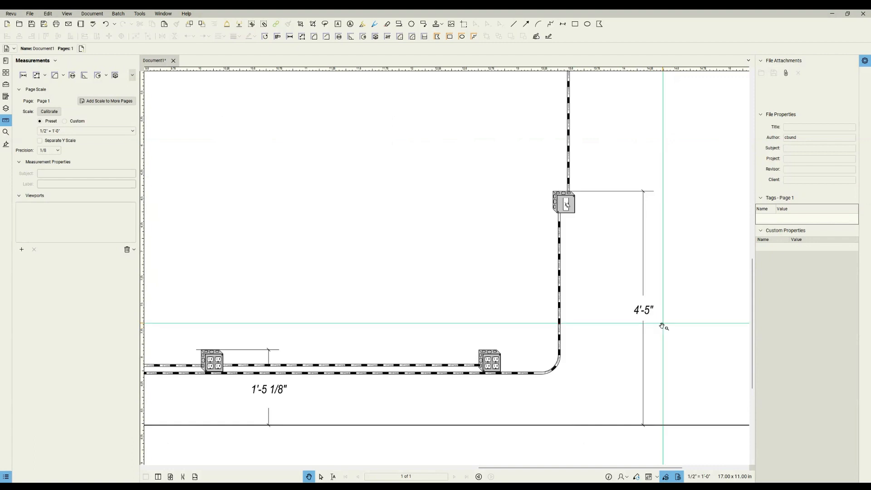
scroll(662, 280, down, 3)
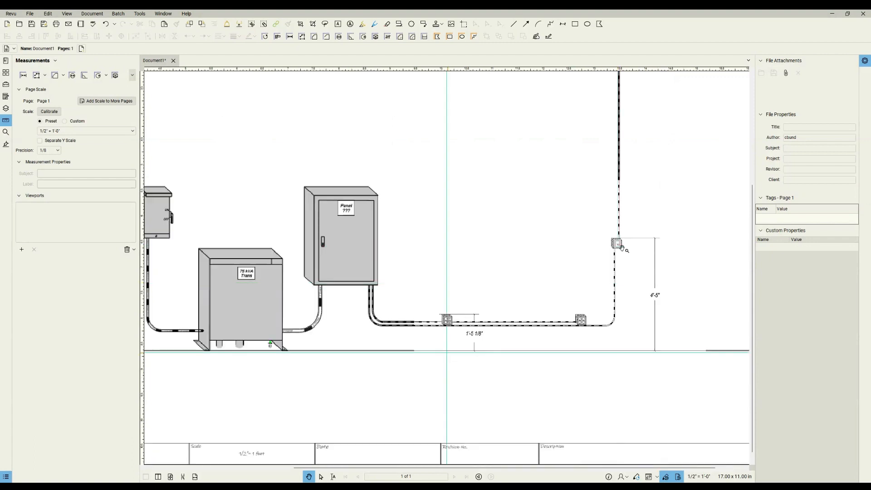
scroll(472, 252, down, 3)
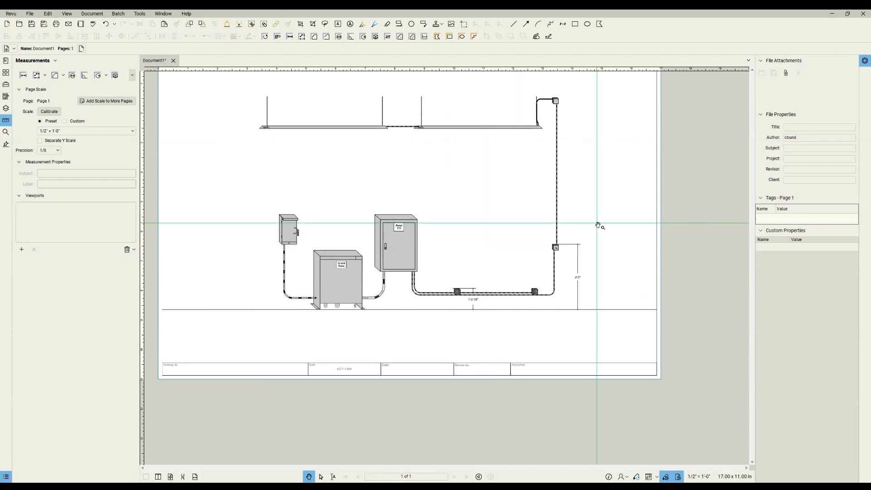
scroll(598, 226, up, 2)
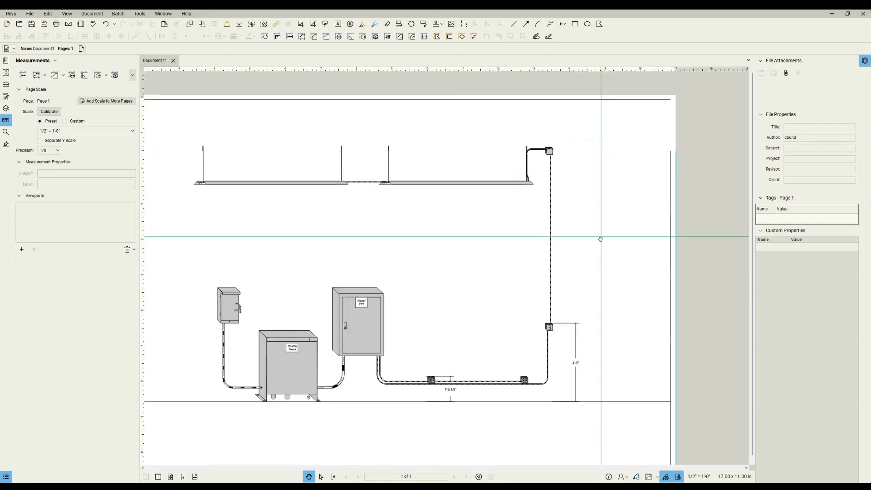
Add a vertical length dimension from the top of the upper junction box straight down to the floor line.
key(shift+alt+l)
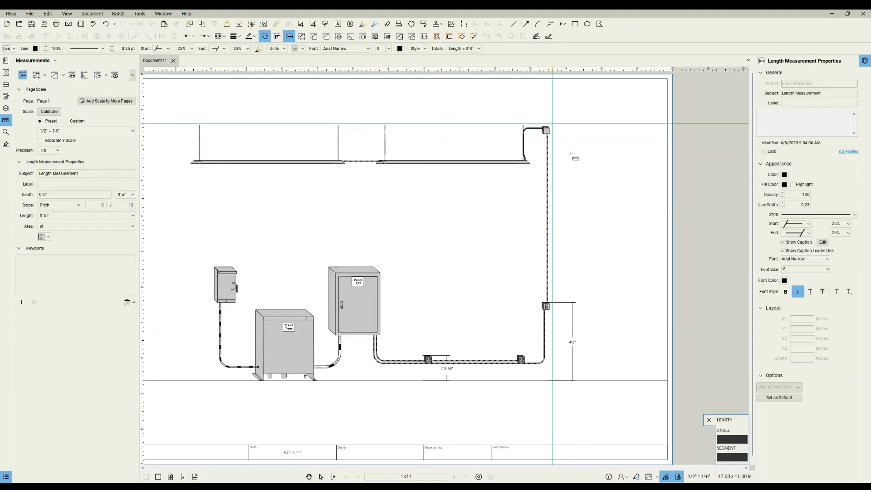
click(547, 129)
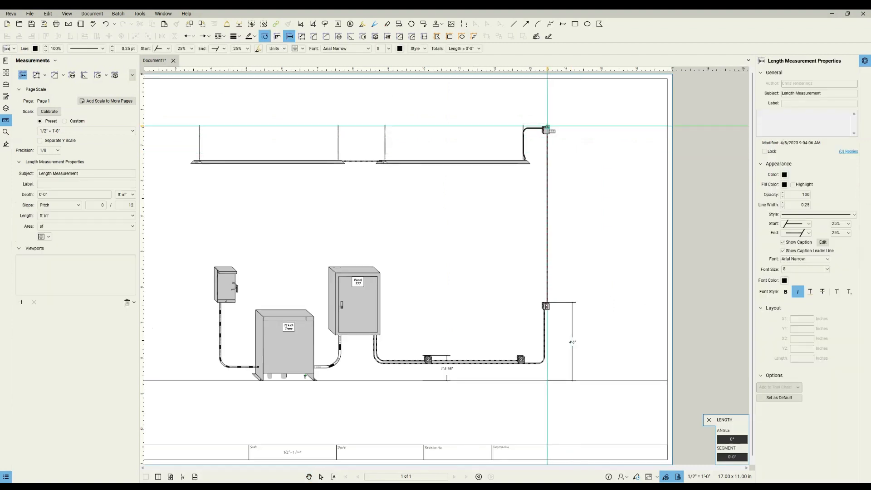
click(547, 380)
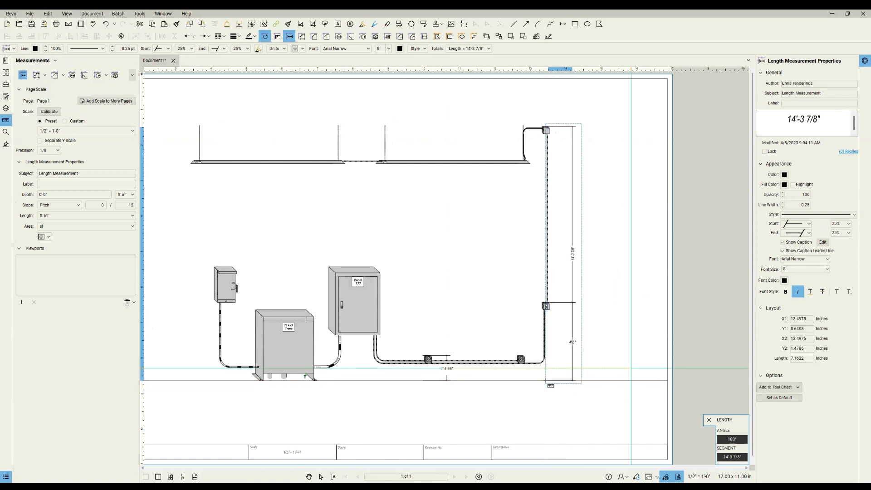
key(Escape)
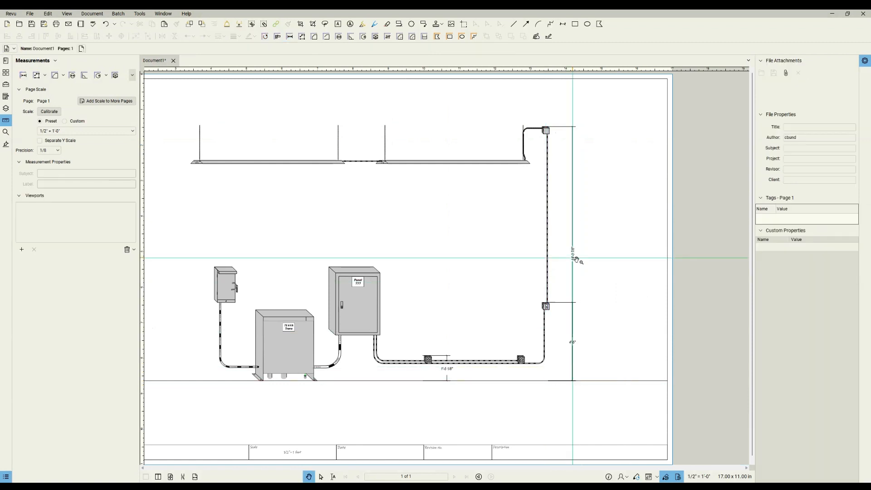
Rotate the upper junction box height dimension's caption so it reads horizontally within the dimension line.
click(574, 257)
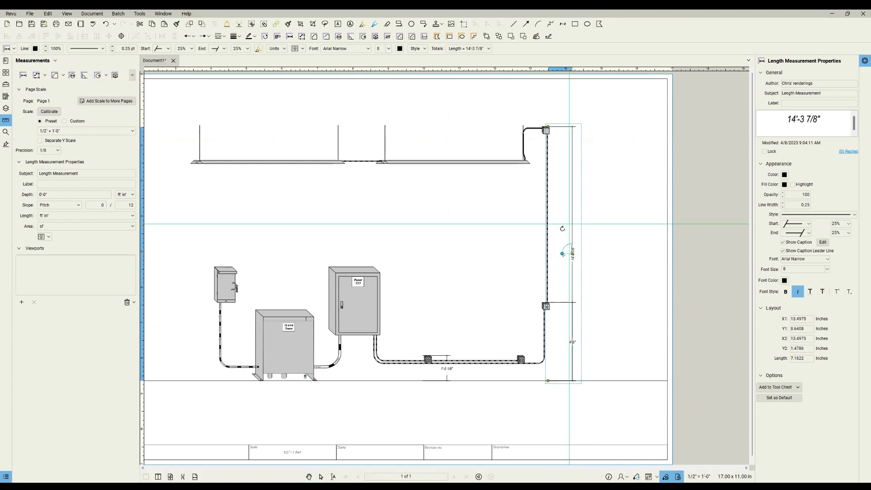
drag(562, 229, 572, 222)
click(635, 278)
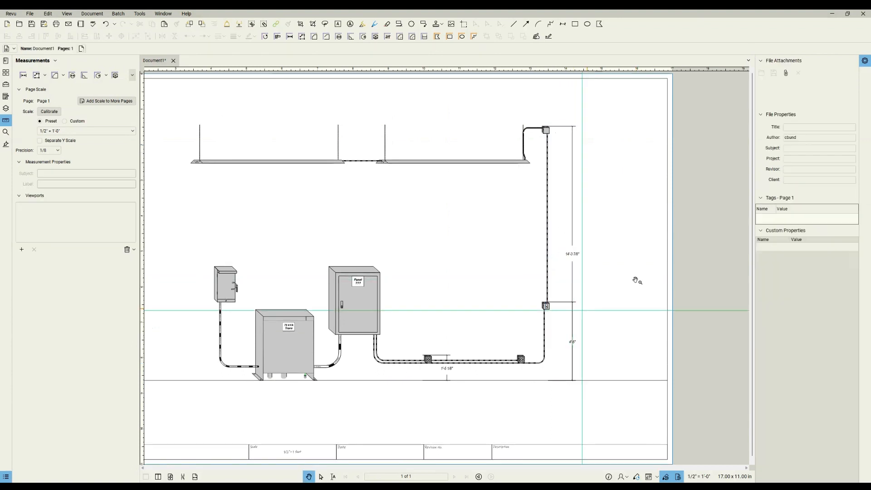
Shift the upper junction box height dimension line farther right, clear of the switch box height dimension.
click(572, 276)
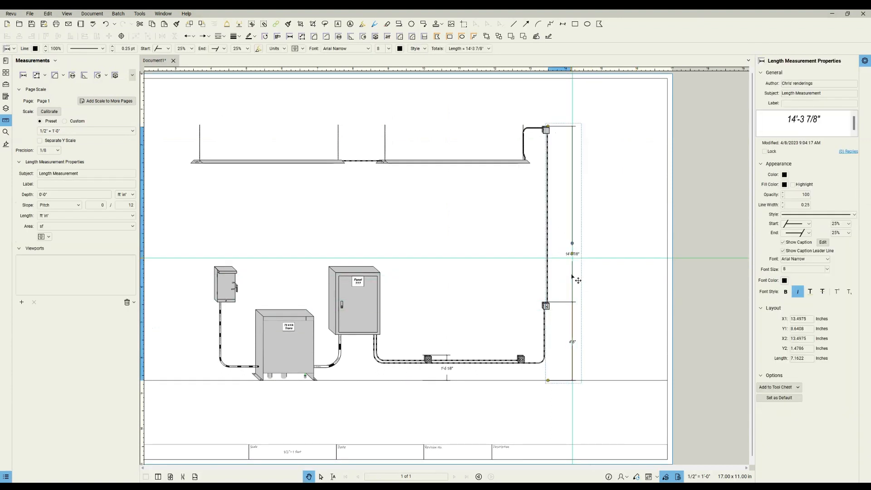
drag(572, 254, 587, 253)
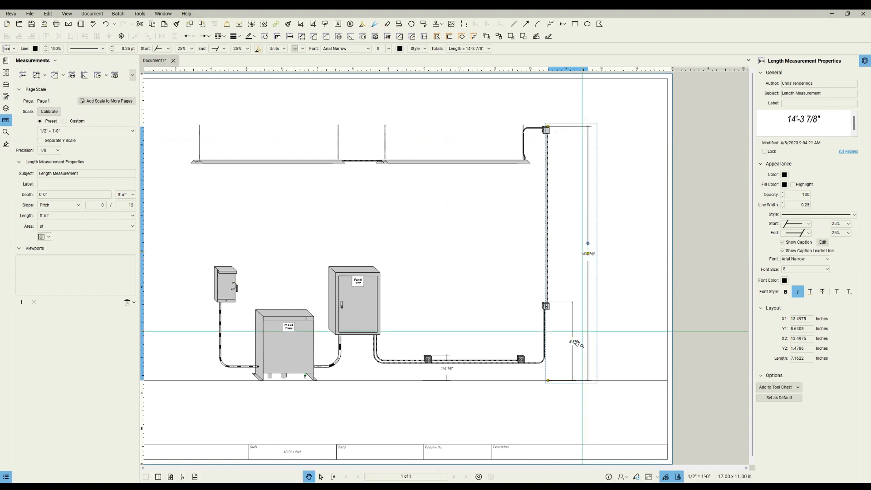
click(602, 297)
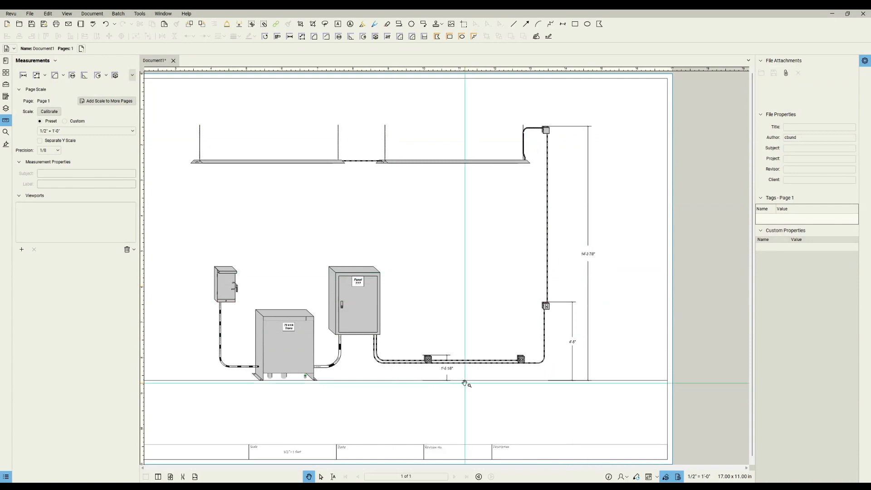
scroll(434, 248, down, 3)
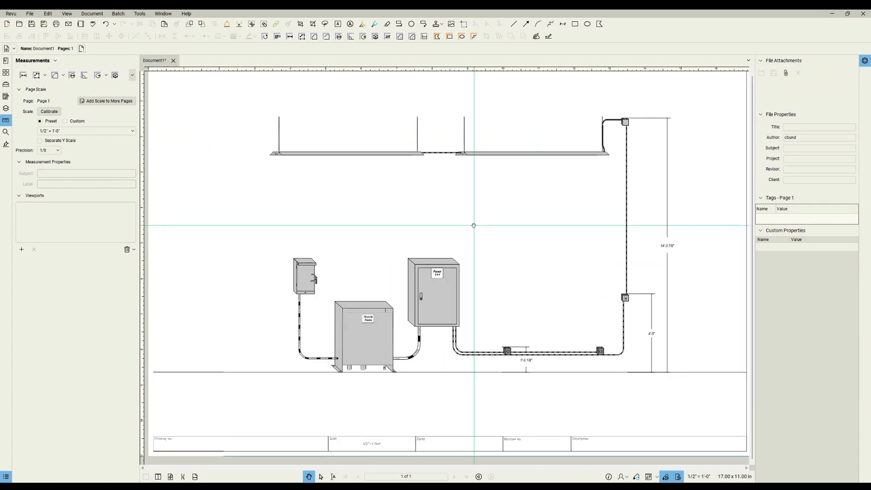
scroll(479, 242, up, 1)
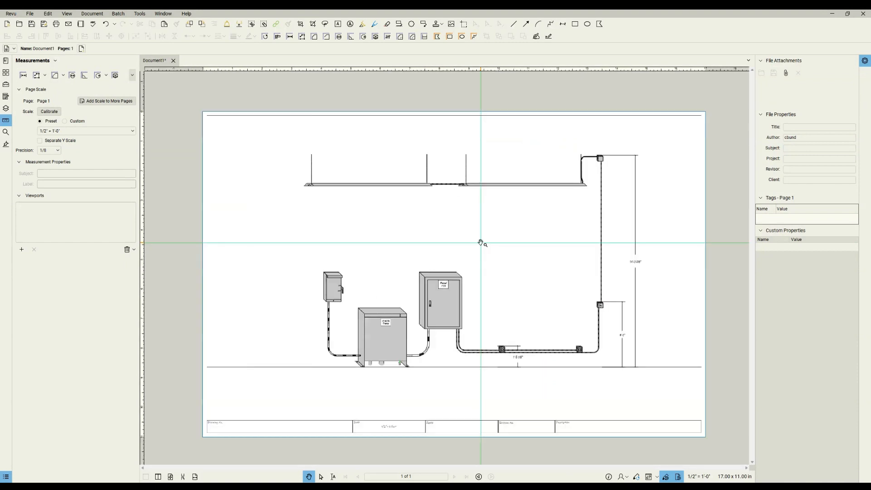